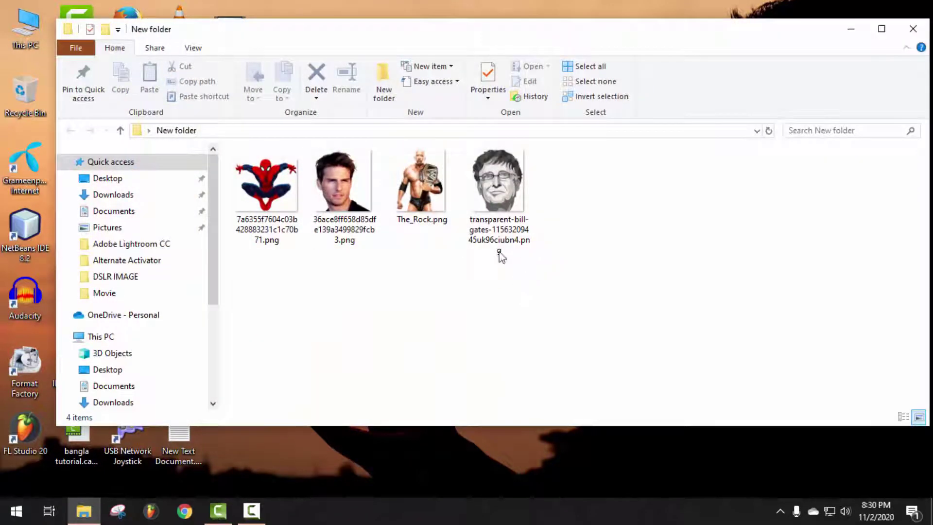
# - Drag-select, deselect, then select all four PNG pictures again in New folder
pyautogui.moveTo(499, 255); pyautogui.dragTo(277, 179)
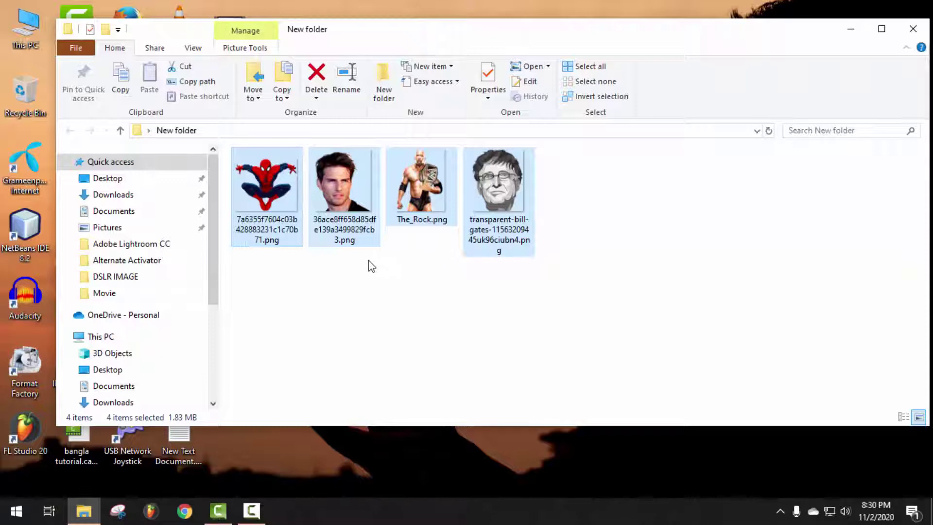
pyautogui.click(374, 277)
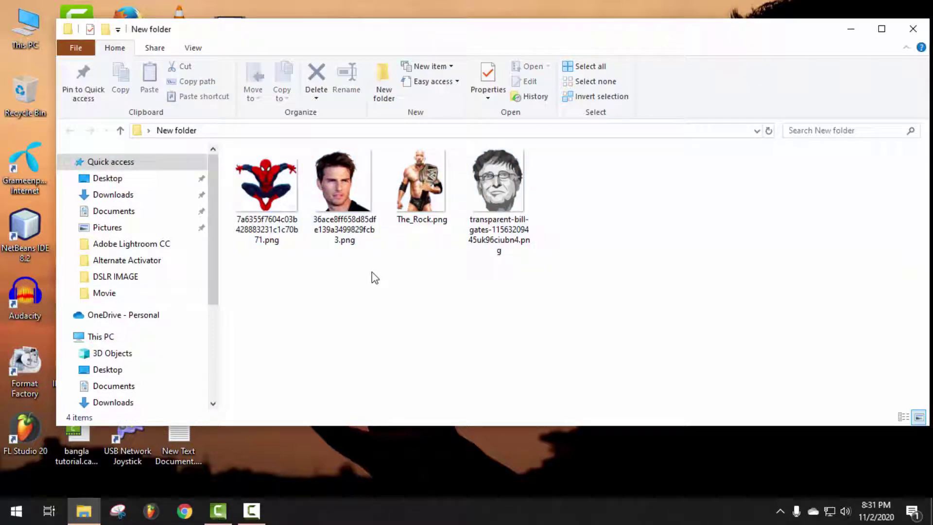
pyautogui.hotkey('ctrl', 'a')
# - Close the folder window and load icoconvert.com in Google Chrome
pyautogui.click(912, 28)
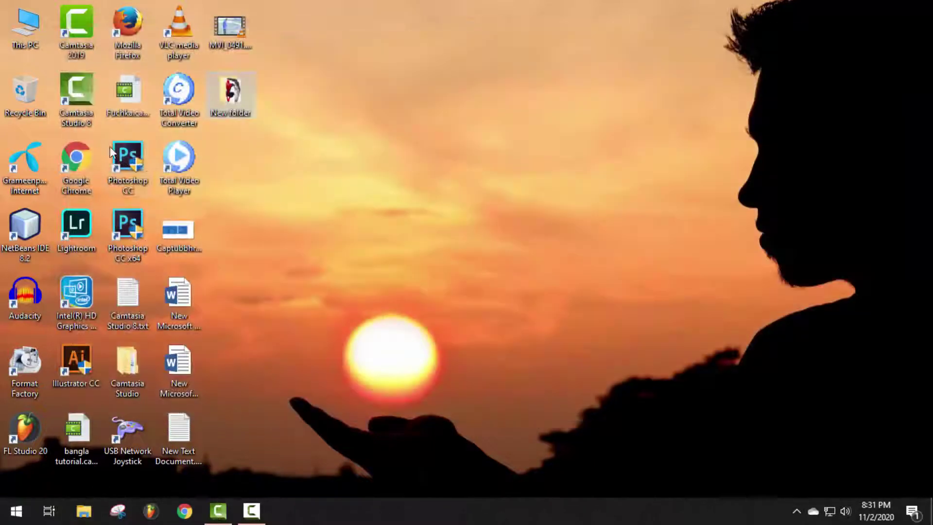
pyautogui.doubleClick(77, 157)
pyautogui.write('i')
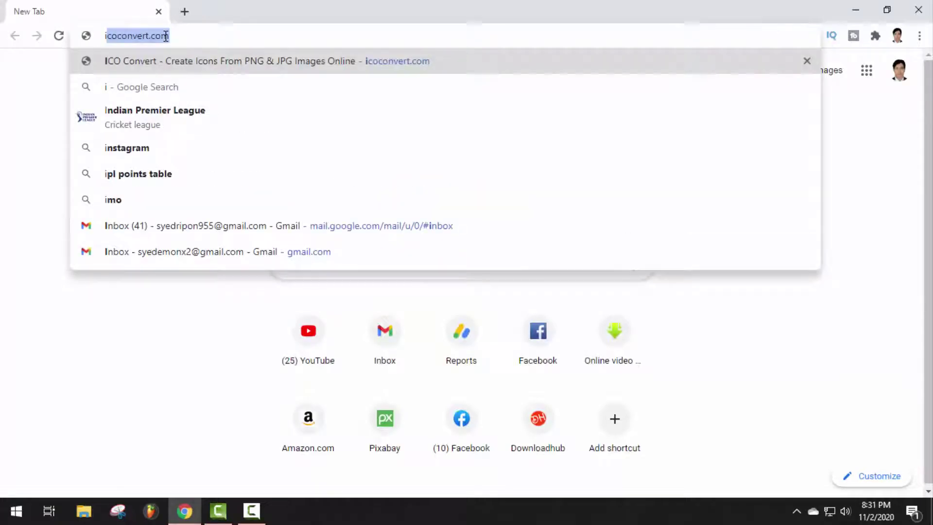
pyautogui.write('coc')
pyautogui.press('Right')
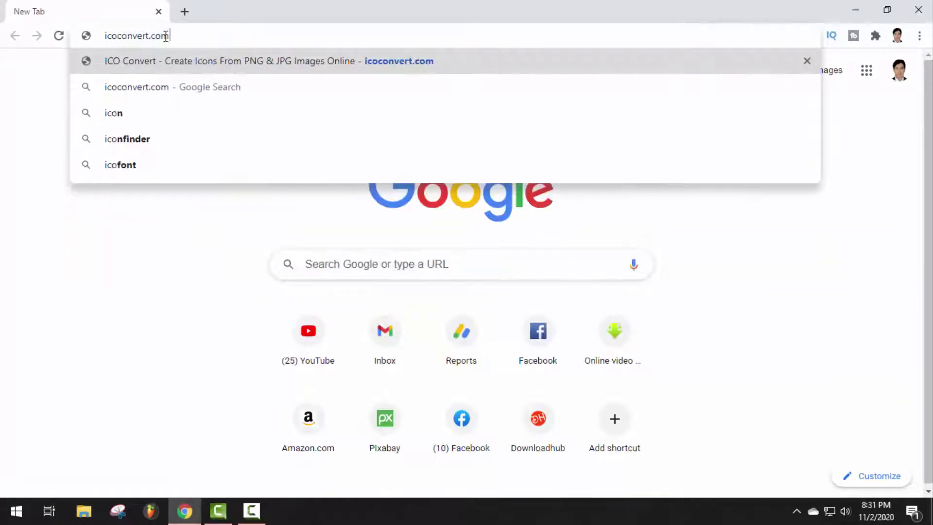
pyautogui.press('Return')
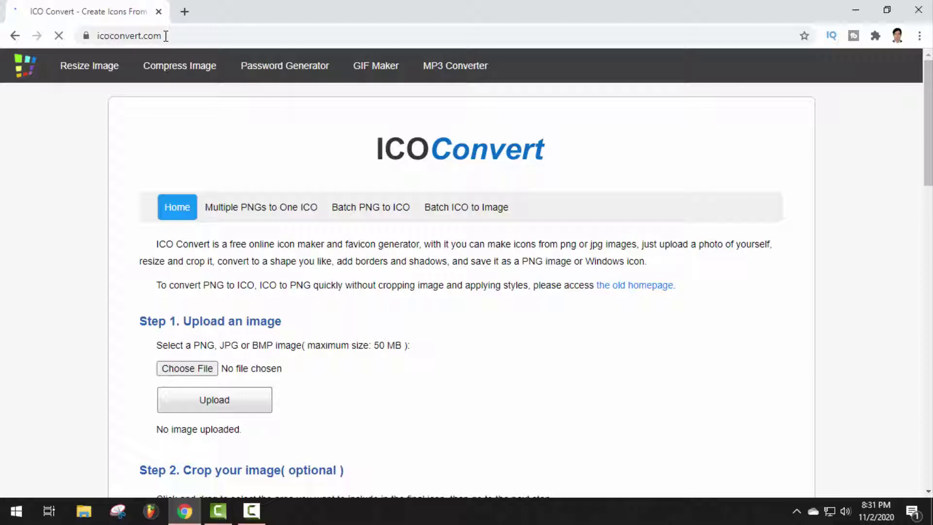
pyautogui.scroll(-2, 325, 294)
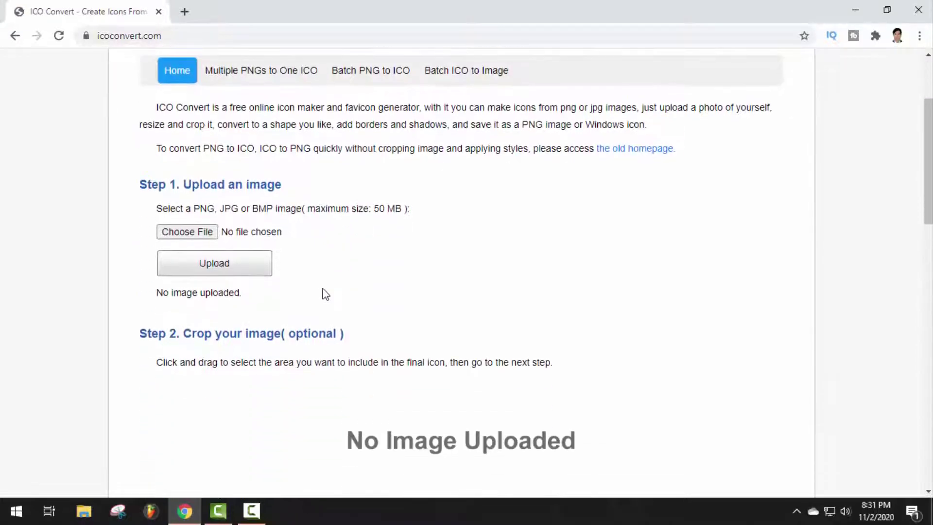
# - Choose the Spider-Man PNG from Desktop > New folder as the upload file
pyautogui.click(227, 271)
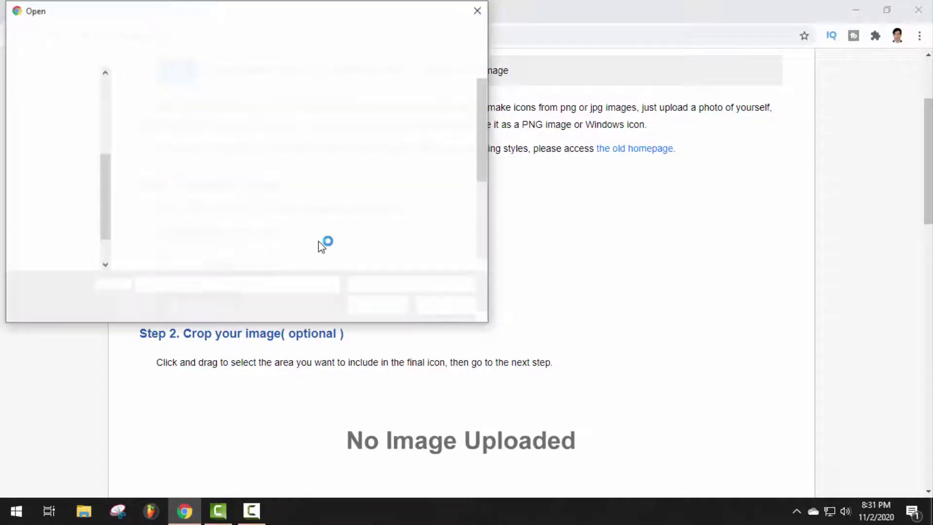
pyautogui.scroll(-3, 350, 182)
pyautogui.scroll(3, 328, 167)
pyautogui.doubleClick(255, 135)
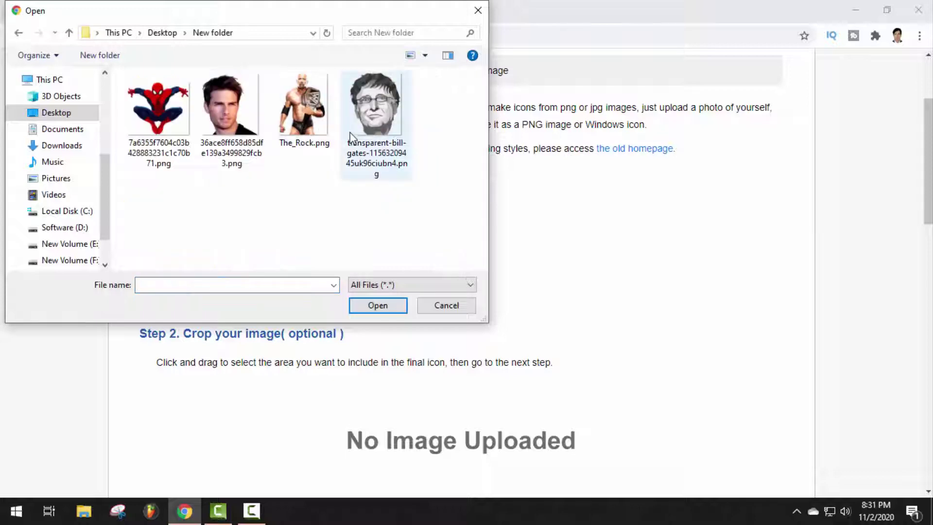
pyautogui.click(174, 127)
# - Upload the Spider-Man PNG and clear the crop selection in Step 2
pyautogui.doubleClick(175, 126)
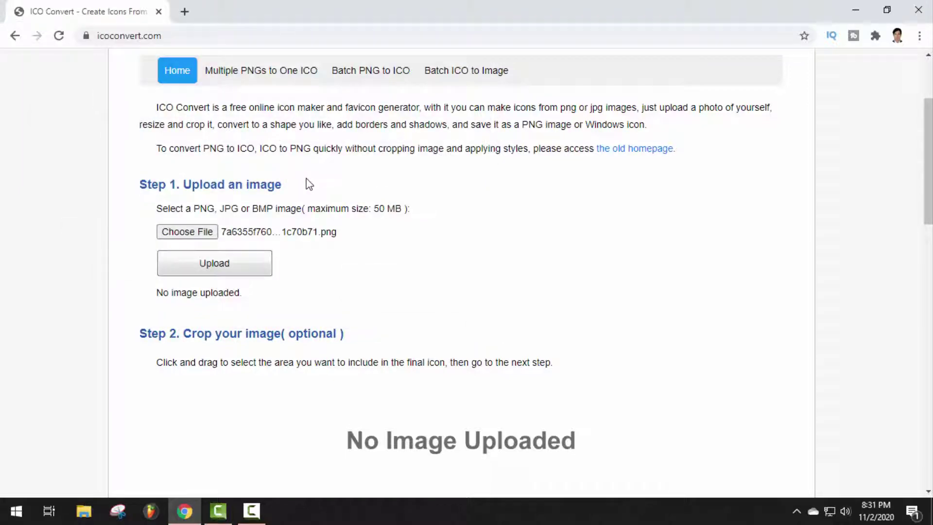
pyautogui.scroll(-1, 287, 260)
pyautogui.click(206, 200)
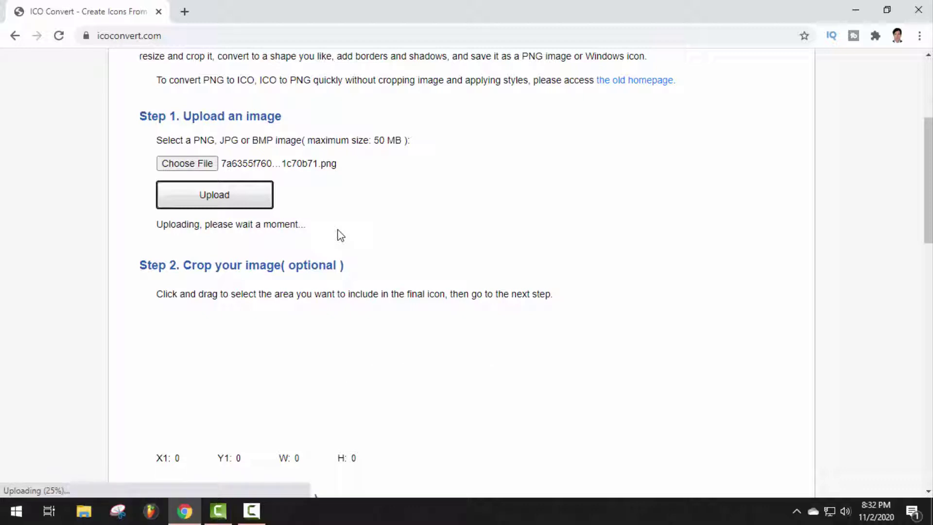
pyautogui.scroll(-1, 340, 234)
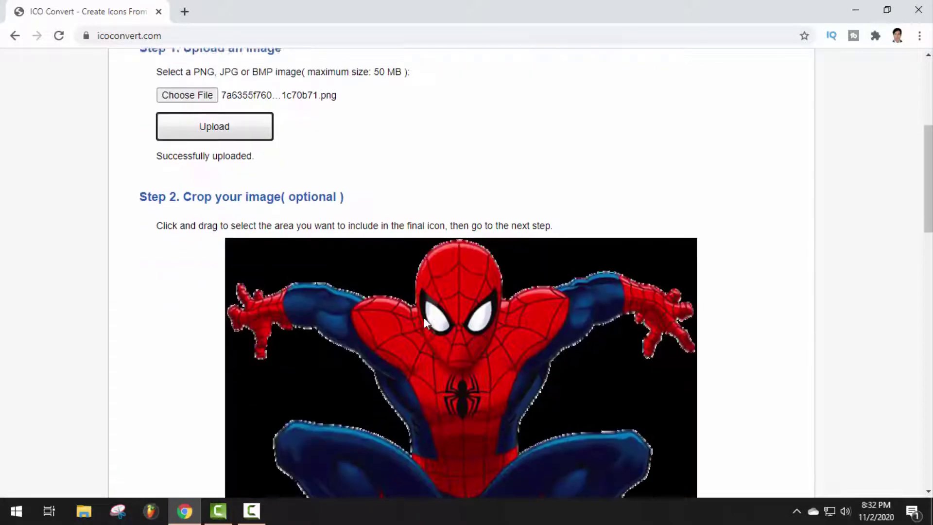
pyautogui.scroll(-1, 424, 317)
pyautogui.moveTo(543, 361); pyautogui.dragTo(485, 323)
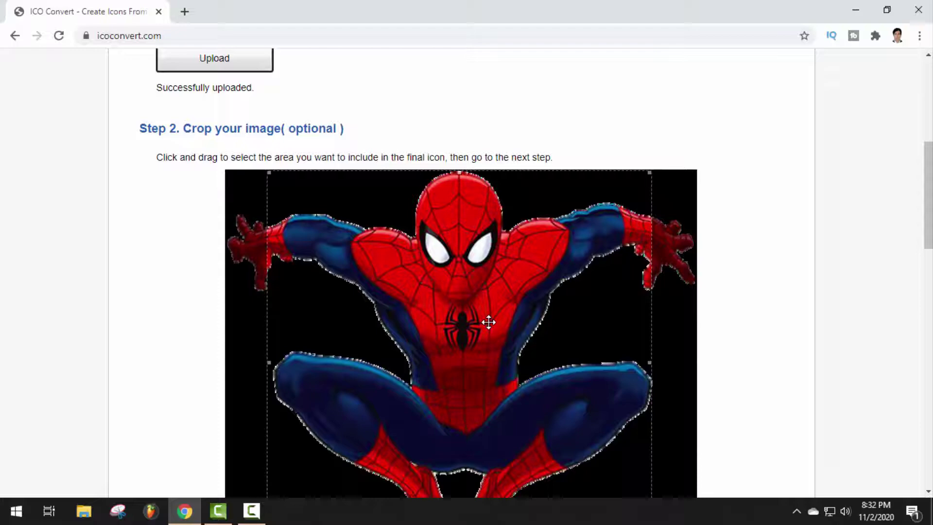
pyautogui.scroll(-2, 481, 326)
pyautogui.moveTo(629, 417); pyautogui.dragTo(652, 438)
pyautogui.moveTo(571, 327); pyautogui.dragTo(576, 327)
pyautogui.scroll(3, 576, 327)
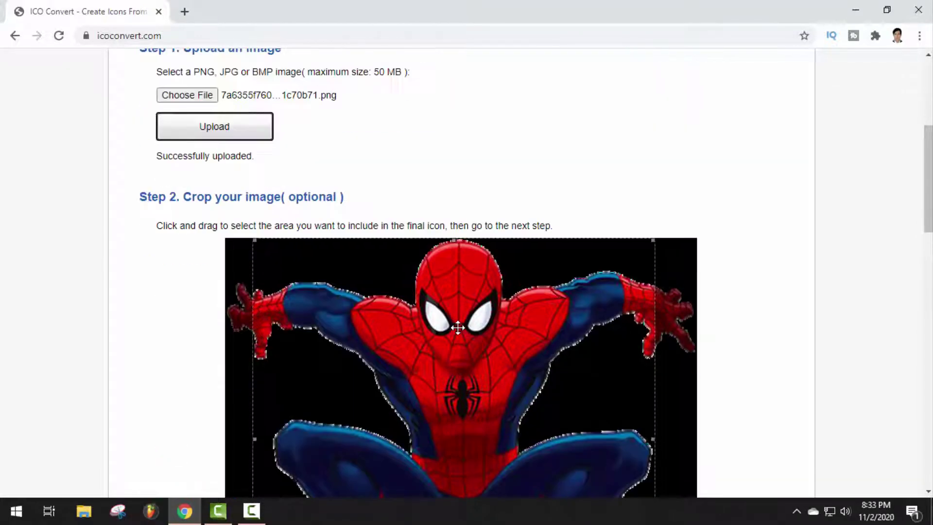
pyautogui.click(521, 318)
pyautogui.scroll(-3, 515, 319)
pyautogui.scroll(-1, 514, 318)
pyautogui.scroll(-2, 515, 319)
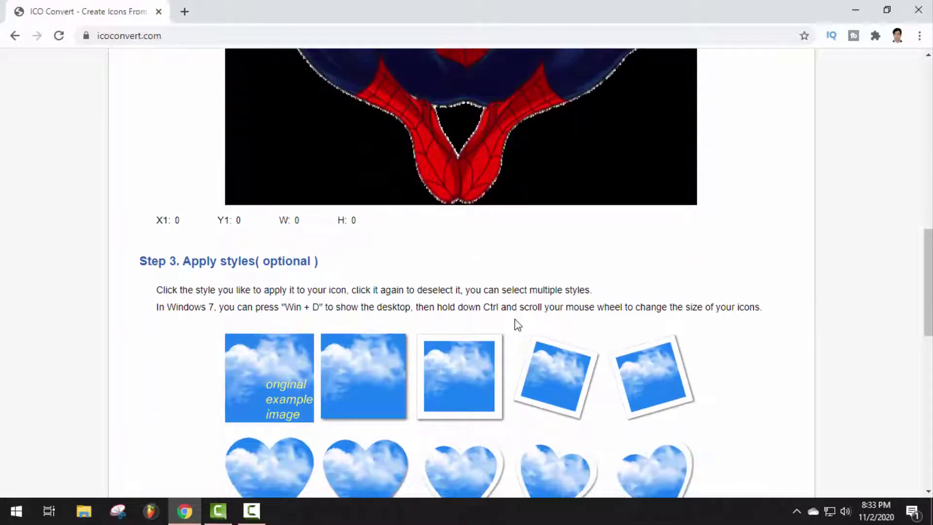
pyautogui.scroll(-2, 515, 318)
pyautogui.scroll(-1, 514, 318)
pyautogui.scroll(-1, 514, 319)
pyautogui.scroll(-1, 515, 324)
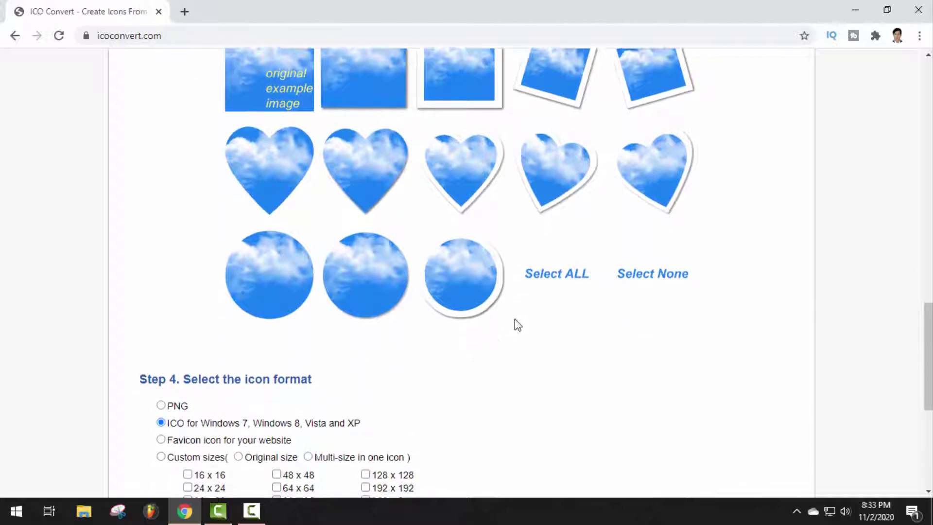
pyautogui.scroll(-2, 514, 324)
pyautogui.scroll(-2, 514, 325)
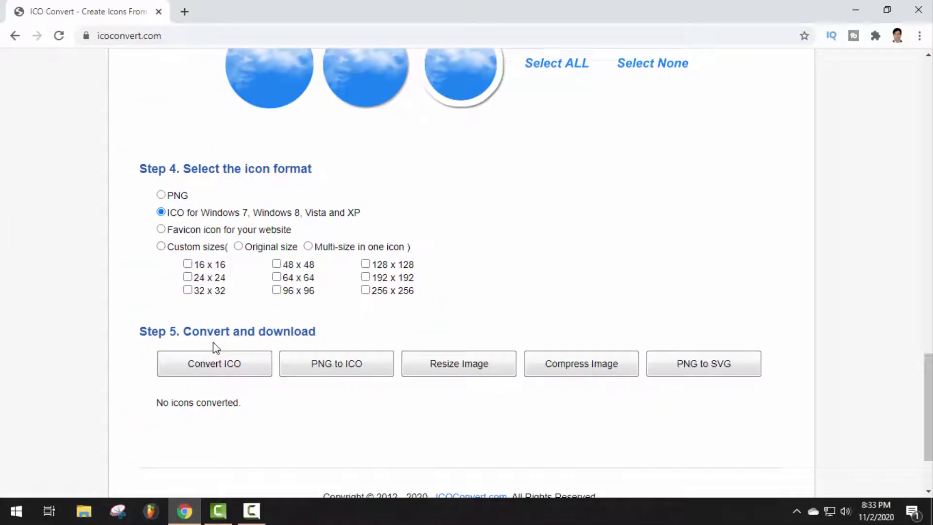
pyautogui.scroll(-1, 252, 363)
# - Convert the Spider-Man picture to ICO, download the icon, and minimize Chrome
pyautogui.click(224, 305)
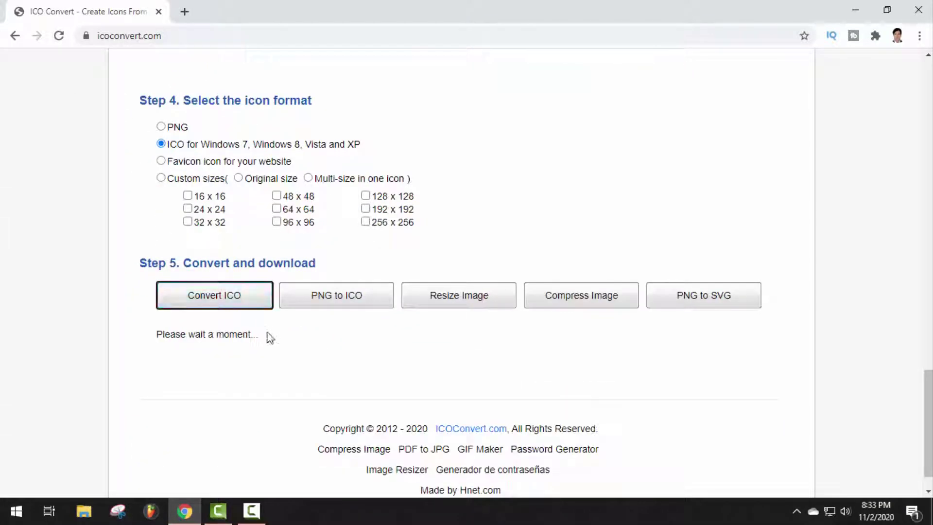
pyautogui.click(202, 335)
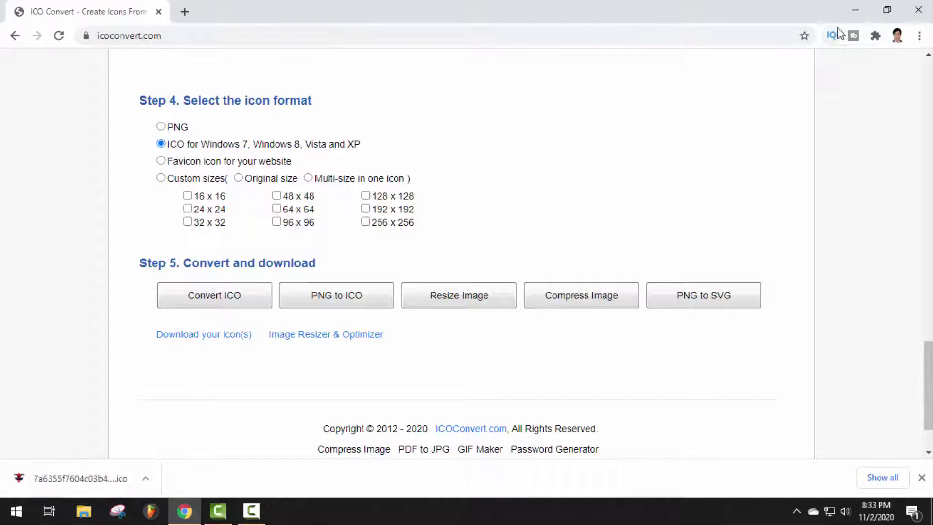
pyautogui.click(855, 15)
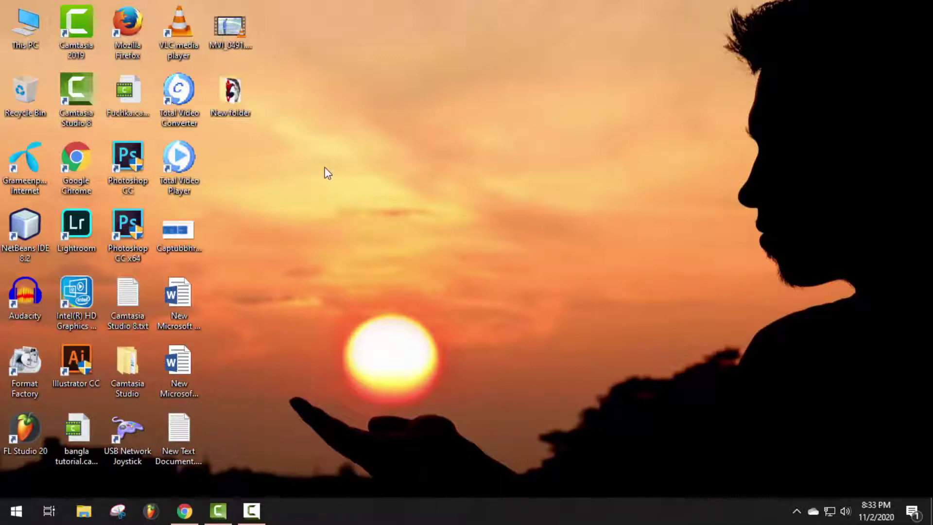
# - Set the Chrome shortcut's icon to the spider .ico from Downloads, and apply it
pyautogui.rightClick(69, 159)
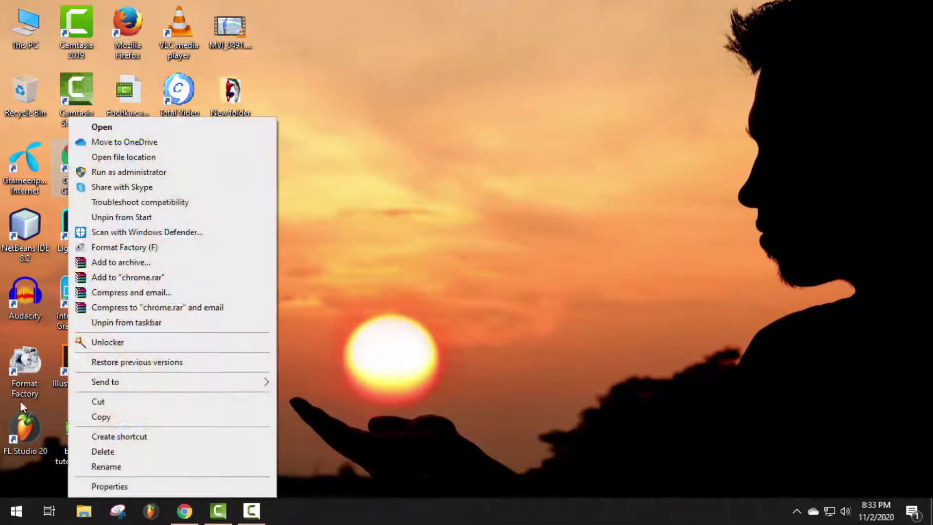
pyautogui.click(99, 487)
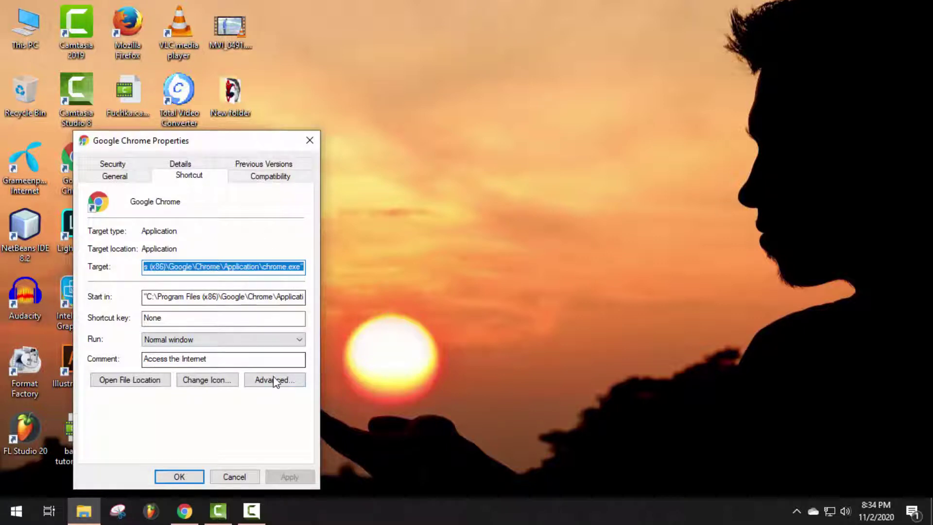
pyautogui.click(209, 382)
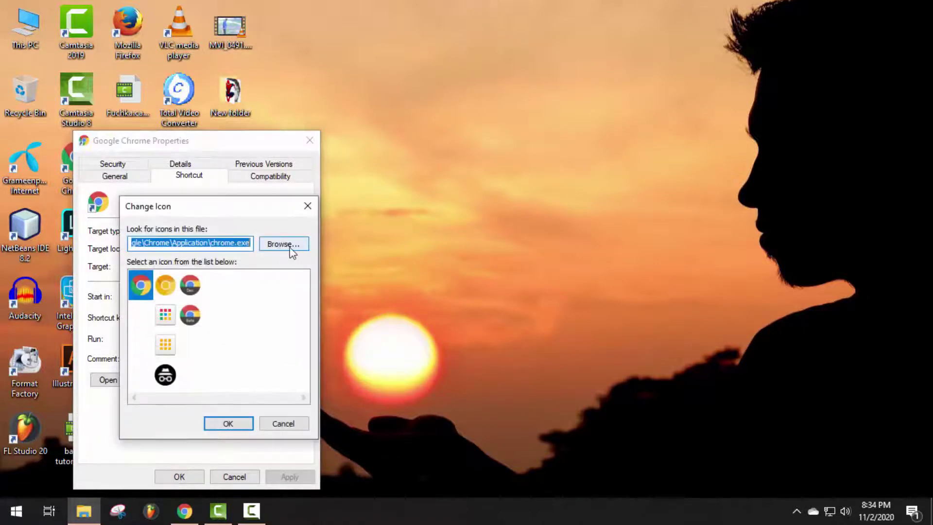
pyautogui.click(283, 244)
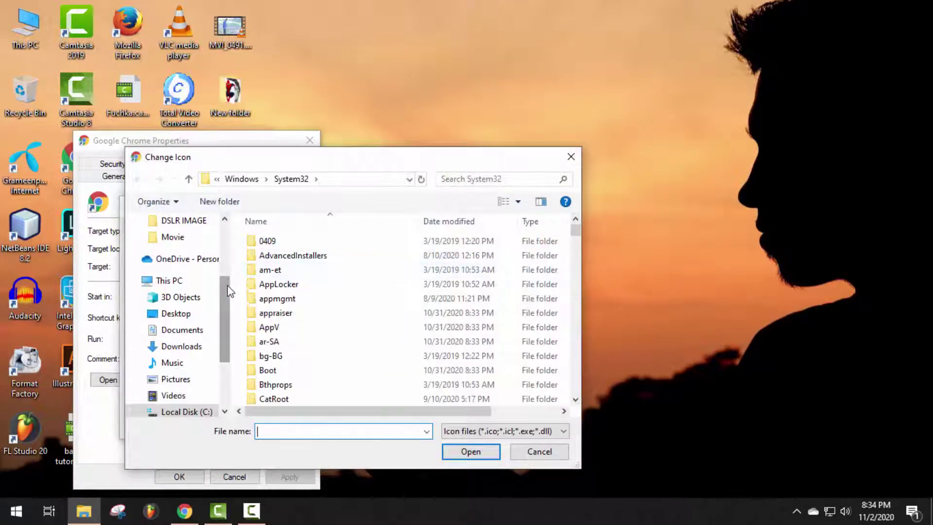
pyautogui.scroll(5, 218, 307)
pyautogui.click(217, 266)
pyautogui.doubleClick(274, 271)
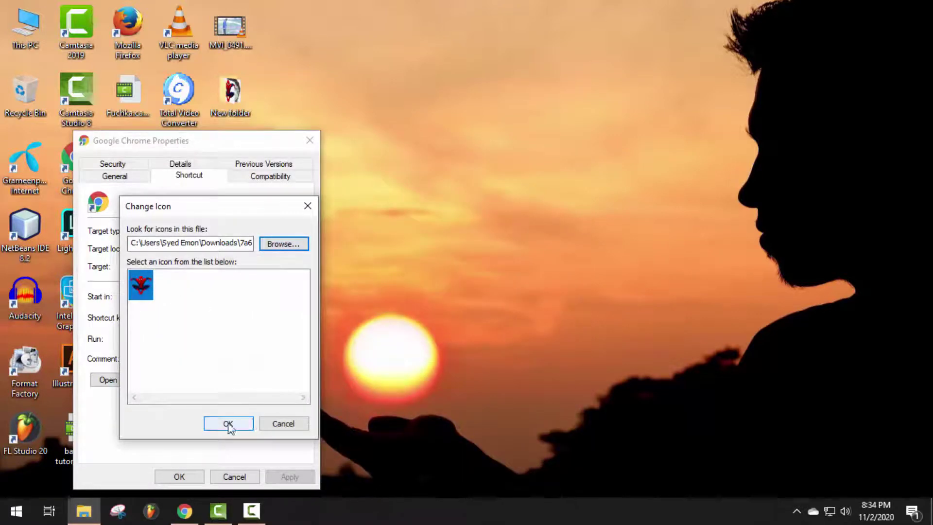
pyautogui.click(232, 424)
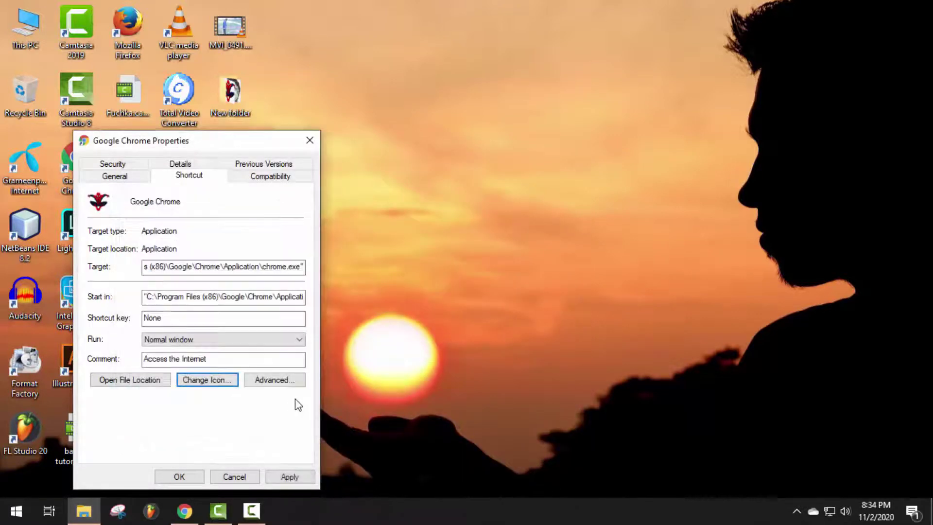
pyautogui.click(289, 477)
pyautogui.press('Return')
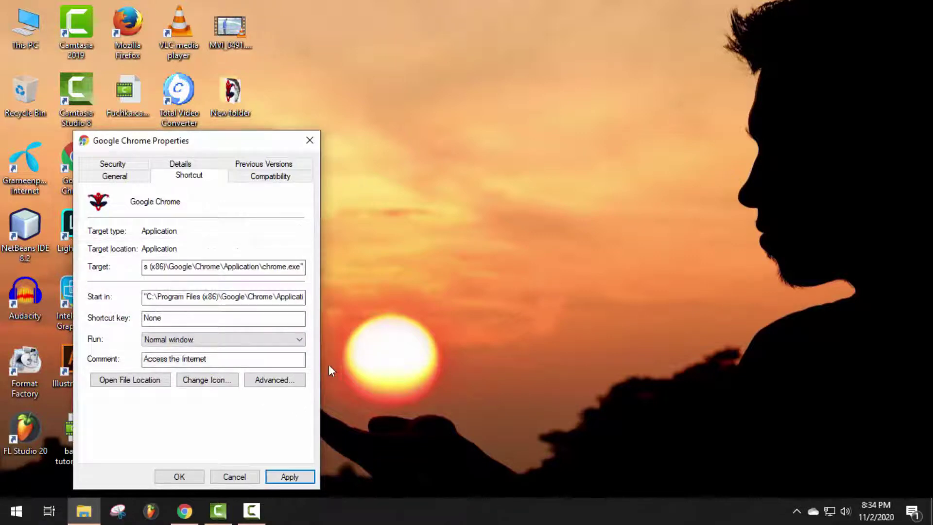
# - Unpin Chrome from the taskbar and pin the Spider-Man desktop shortcut in its place
pyautogui.click(310, 140)
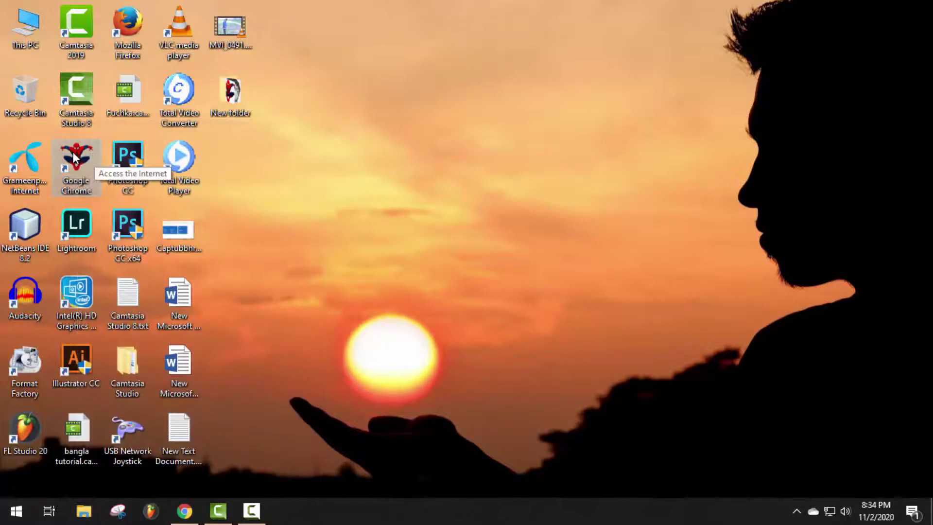
pyautogui.rightClick(188, 513)
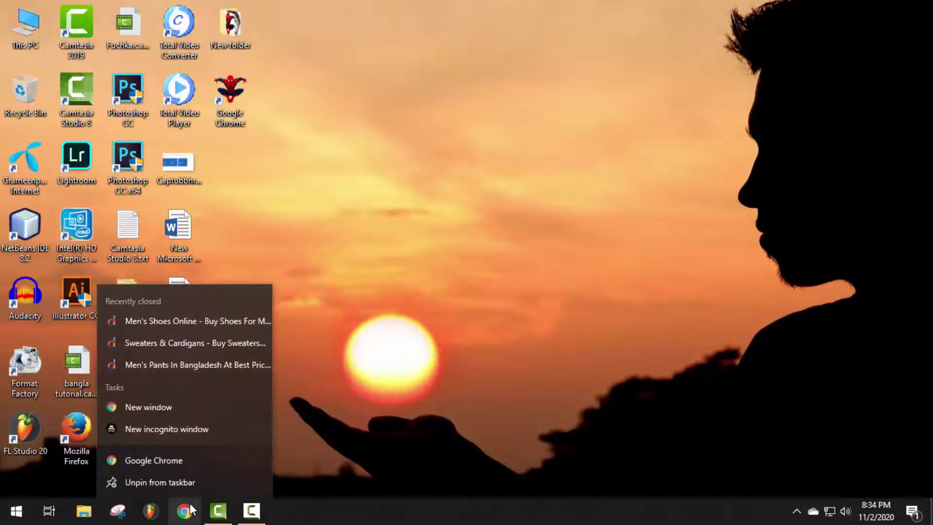
pyautogui.click(155, 485)
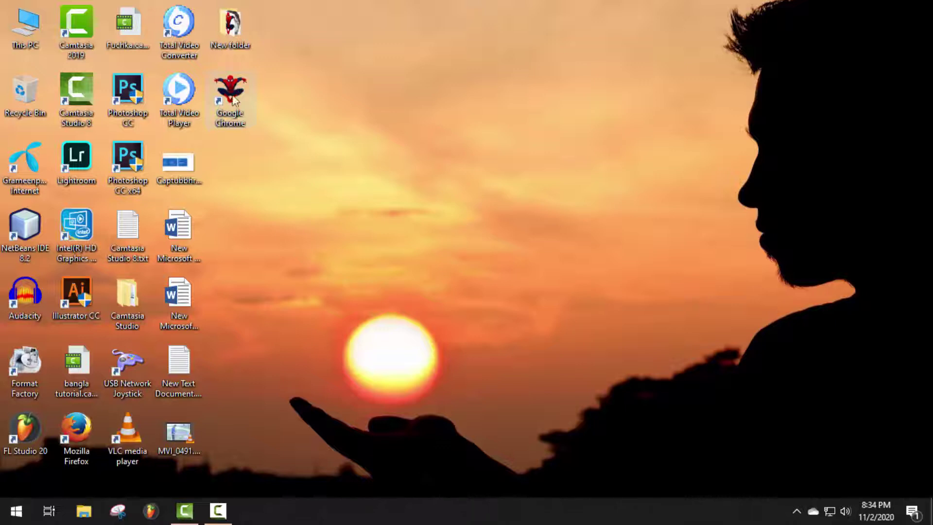
pyautogui.moveTo(233, 100); pyautogui.dragTo(267, 503)
# - Reach Desktop icon settings through the desktop's Personalize > Themes page
pyautogui.rightClick(212, 183)
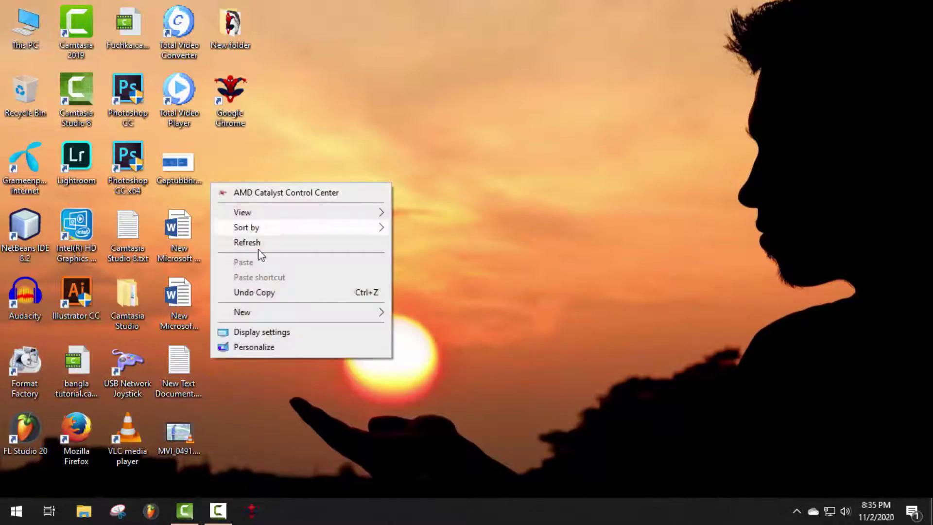
pyautogui.click(260, 347)
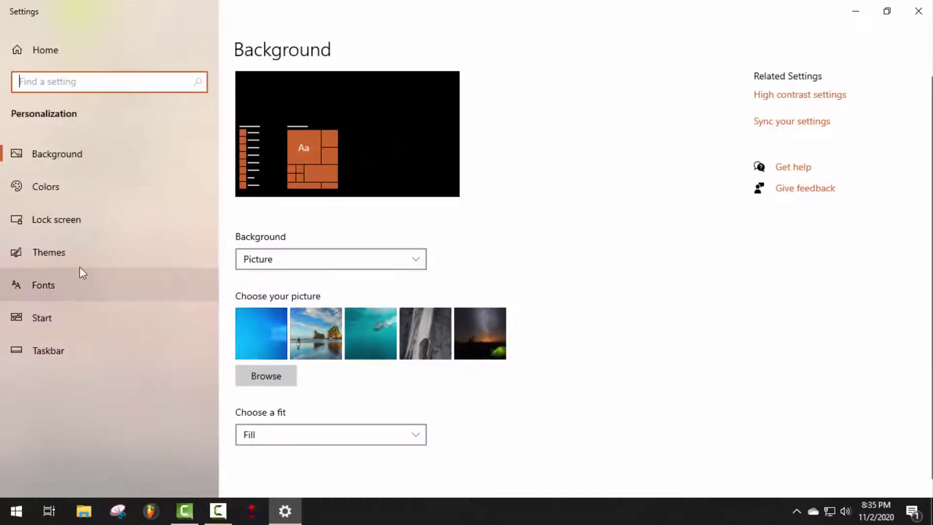
pyautogui.click(55, 253)
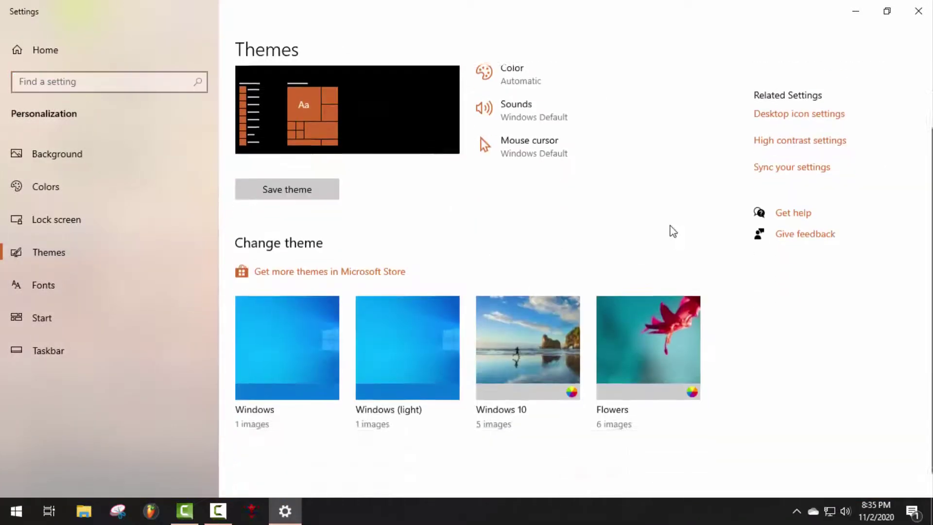
pyautogui.click(798, 191)
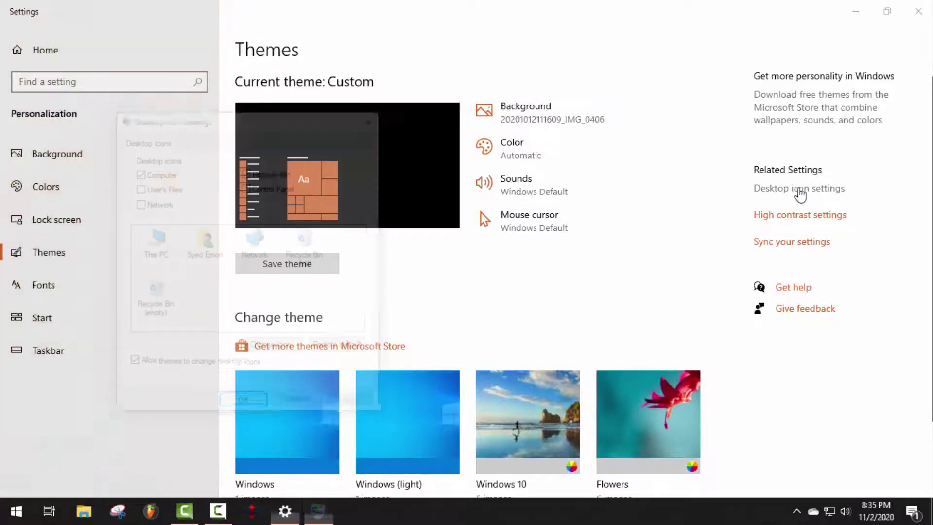
# - Choose the Bill Gates face .ico from Downloads as the This PC icon
pyautogui.click(154, 244)
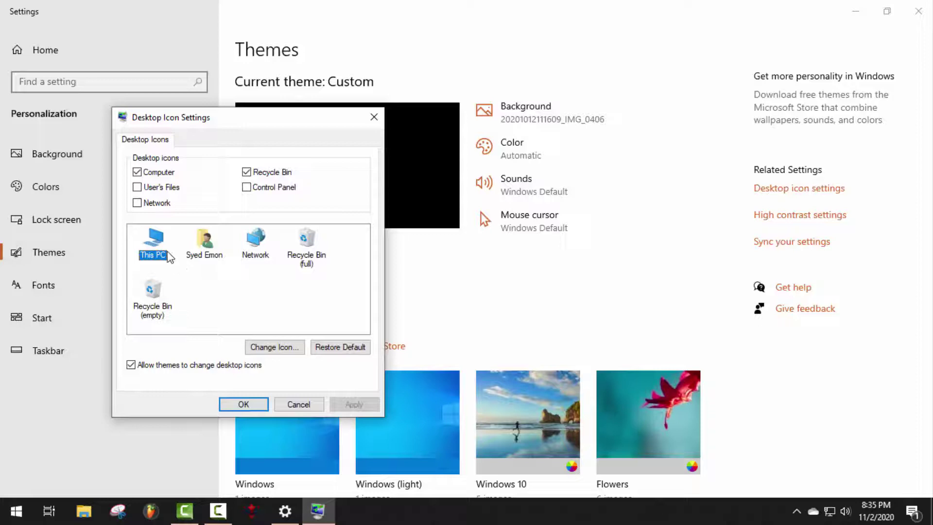
pyautogui.click(290, 348)
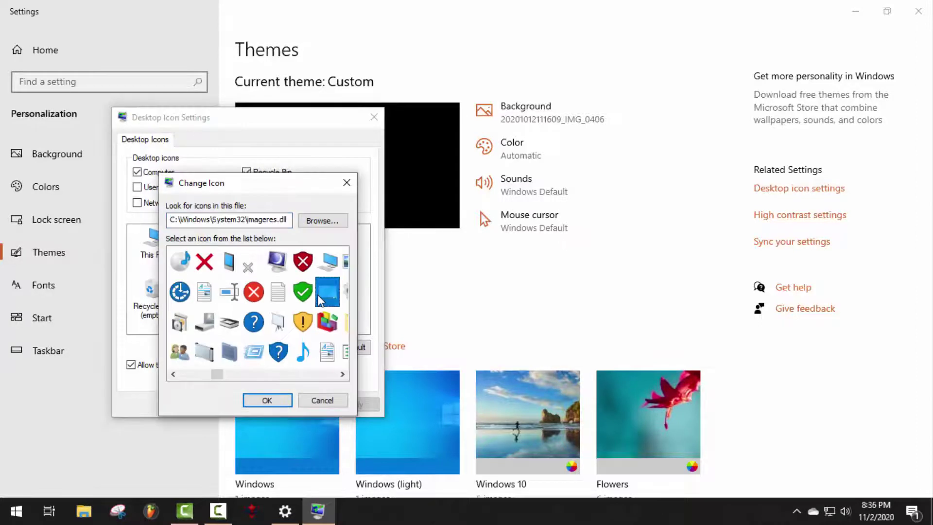
pyautogui.hscroll(3, 318, 299)
pyautogui.hscroll(3, 319, 299)
pyautogui.hscroll(3, 319, 299)
pyautogui.hscroll(3, 319, 298)
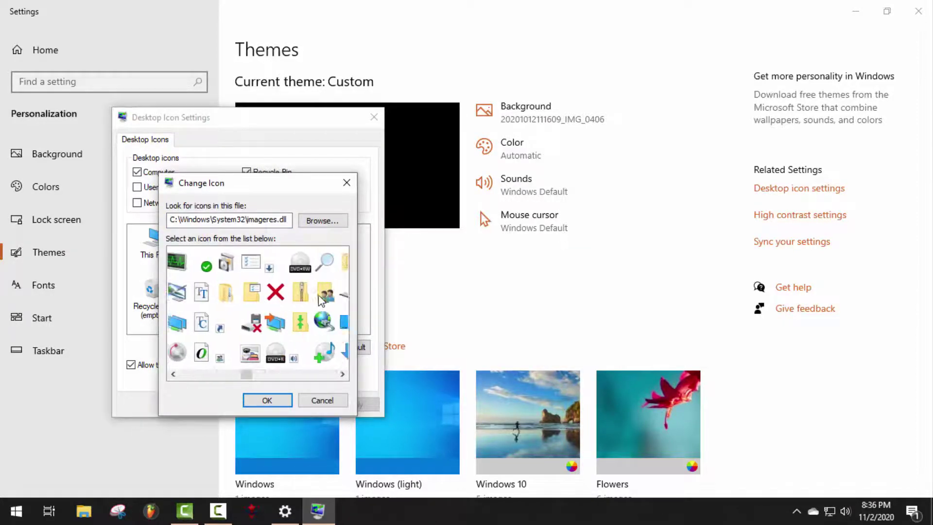
pyautogui.hscroll(3, 319, 299)
pyautogui.hscroll(3, 320, 301)
pyautogui.hscroll(3, 321, 303)
pyautogui.hscroll(3, 322, 307)
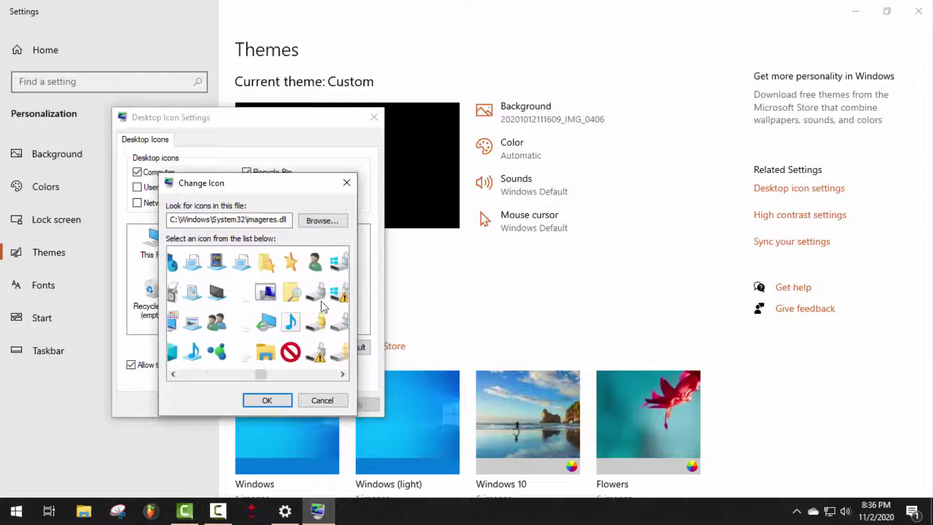
pyautogui.hscroll(-5, 323, 307)
pyautogui.hscroll(-3, 322, 308)
pyautogui.click(326, 221)
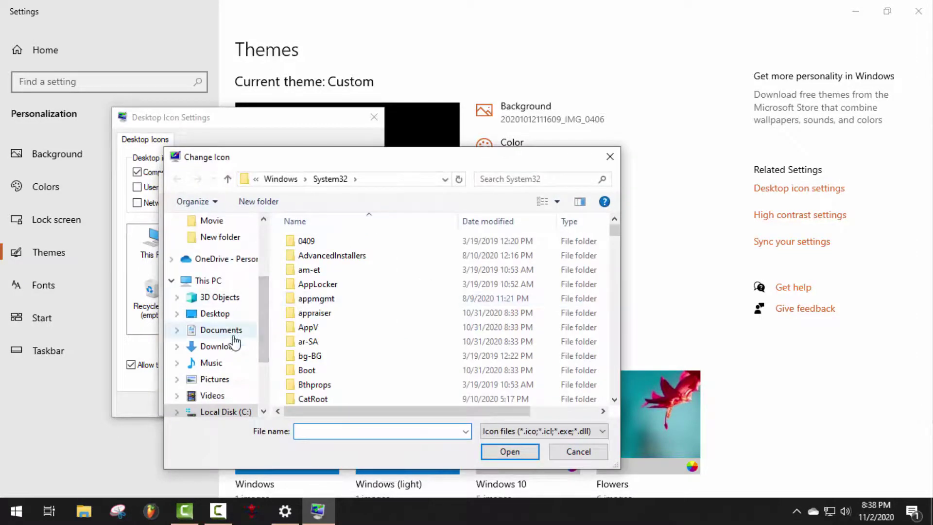
pyautogui.click(219, 346)
pyautogui.doubleClick(335, 291)
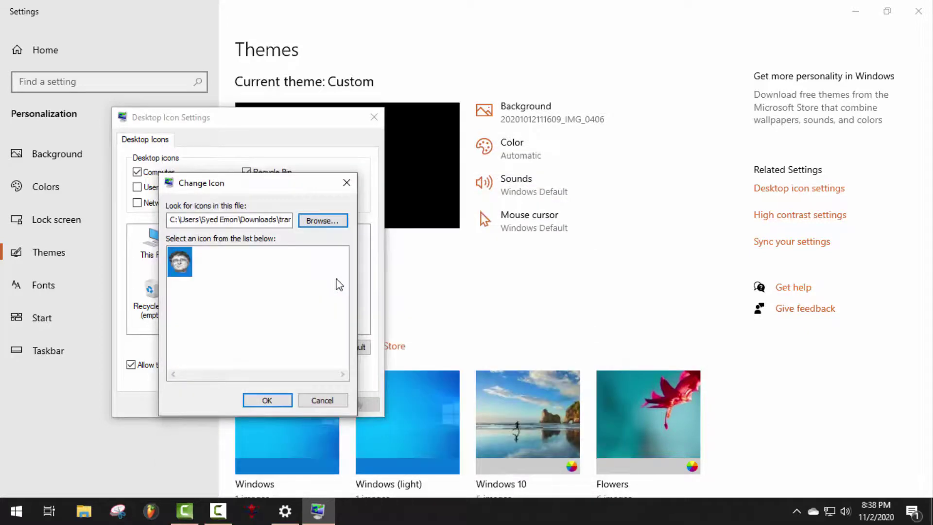
pyautogui.click(280, 404)
# - Apply and confirm the new This PC icon, then close Settings
pyautogui.click(357, 407)
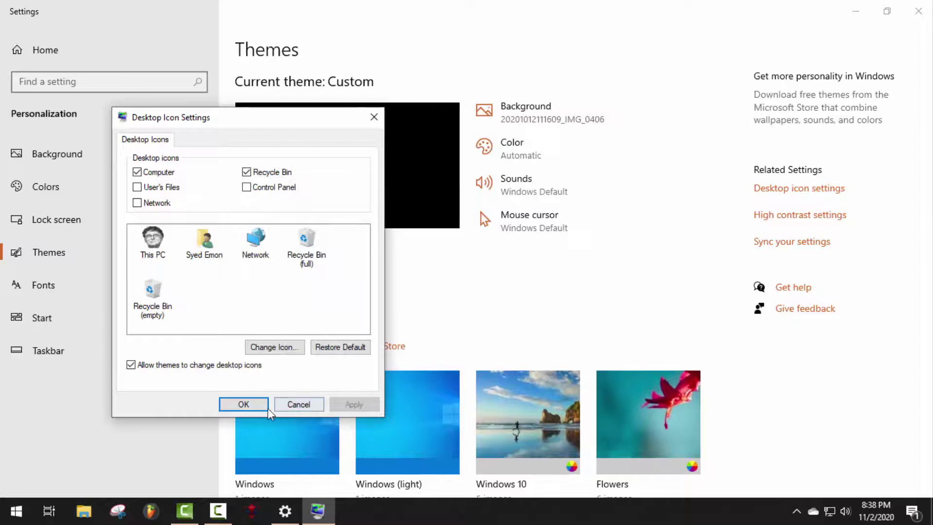
pyautogui.click(256, 405)
pyautogui.click(919, 11)
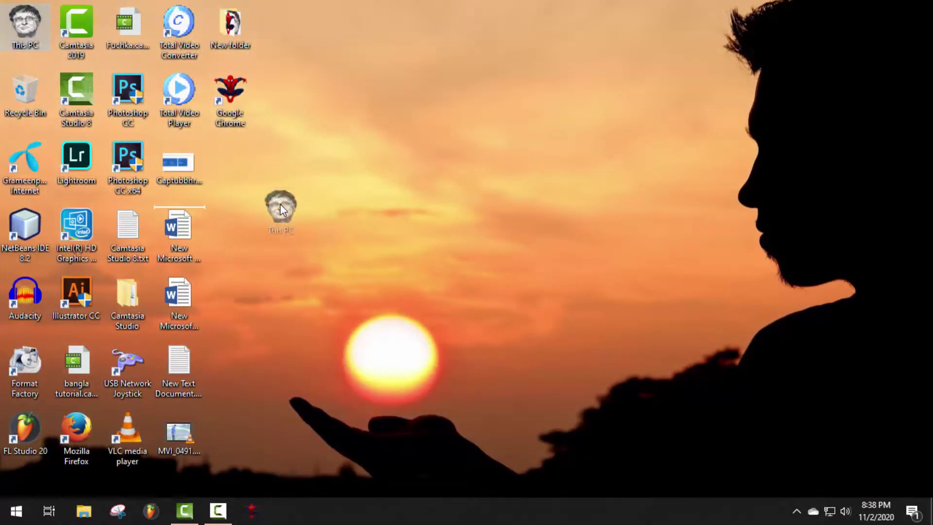
pyautogui.moveTo(27, 25); pyautogui.dragTo(231, 179)
pyautogui.moveTo(181, 163); pyautogui.dragTo(296, 180)
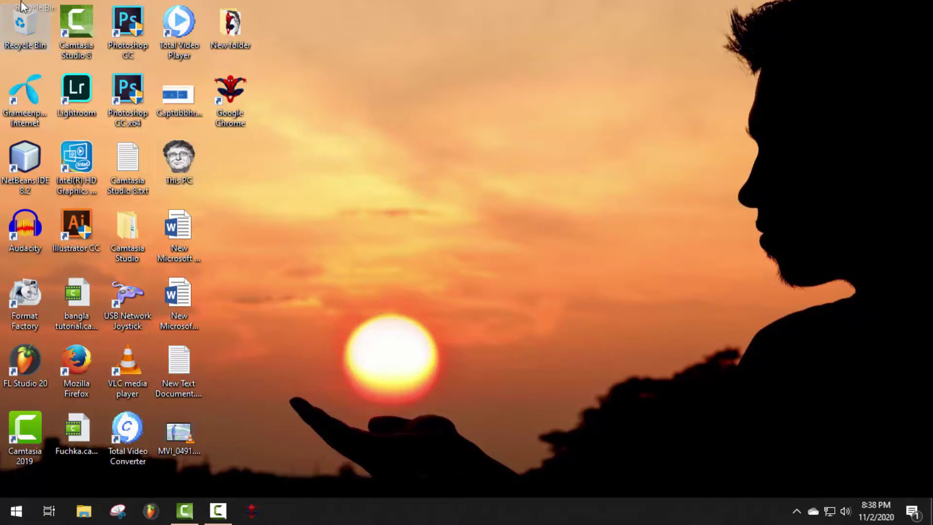
pyautogui.click(22, 19)
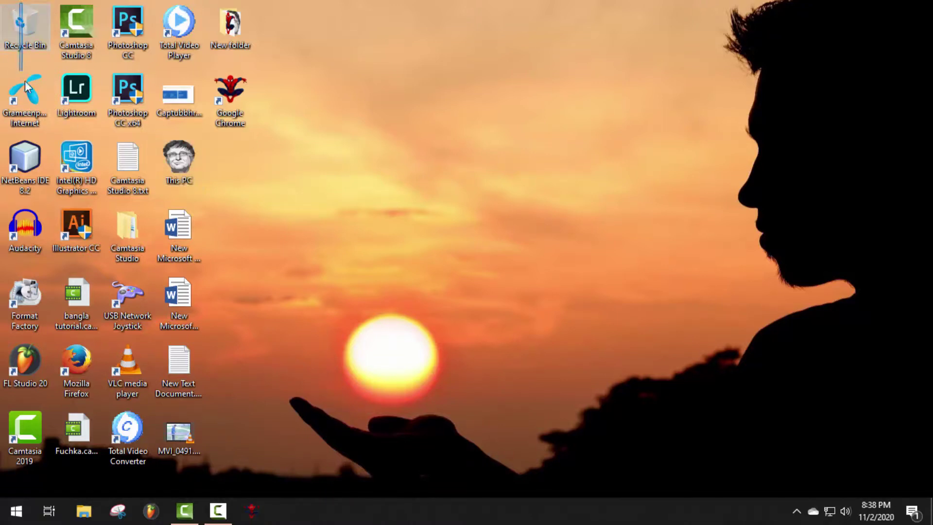
pyautogui.moveTo(20, 12); pyautogui.dragTo(26, 95)
pyautogui.moveTo(177, 162); pyautogui.dragTo(25, 22)
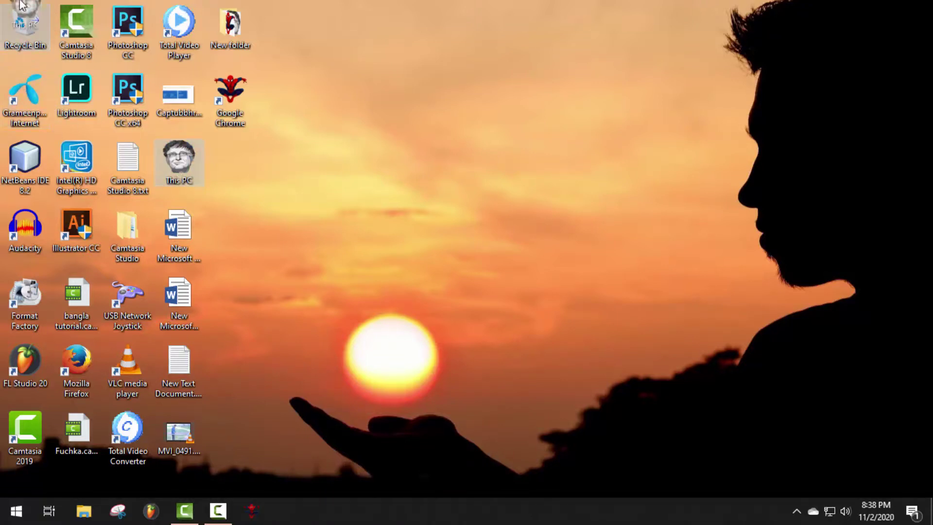